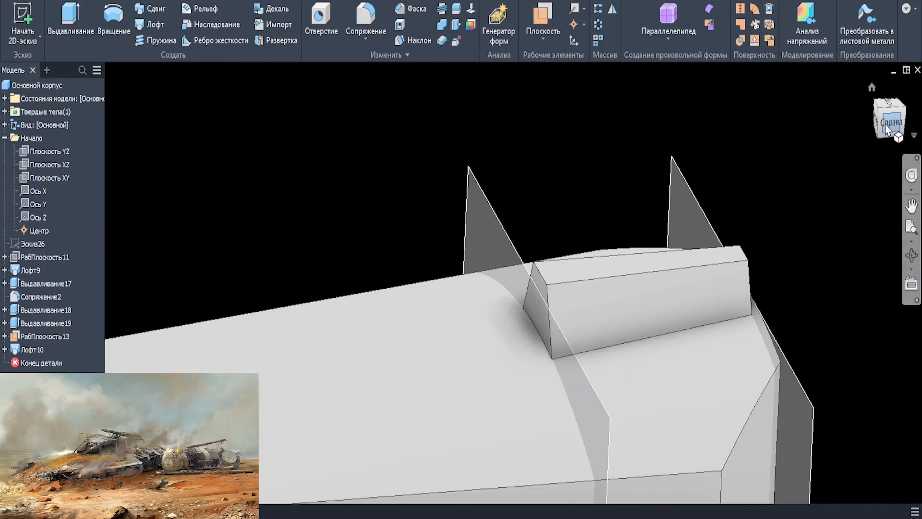
- Create a work plane offset 25.5 mm forward from the plane at the cabin block's front face
key(])
scroll(618, 234, up, 3)
drag(591, 346, 495, 355)
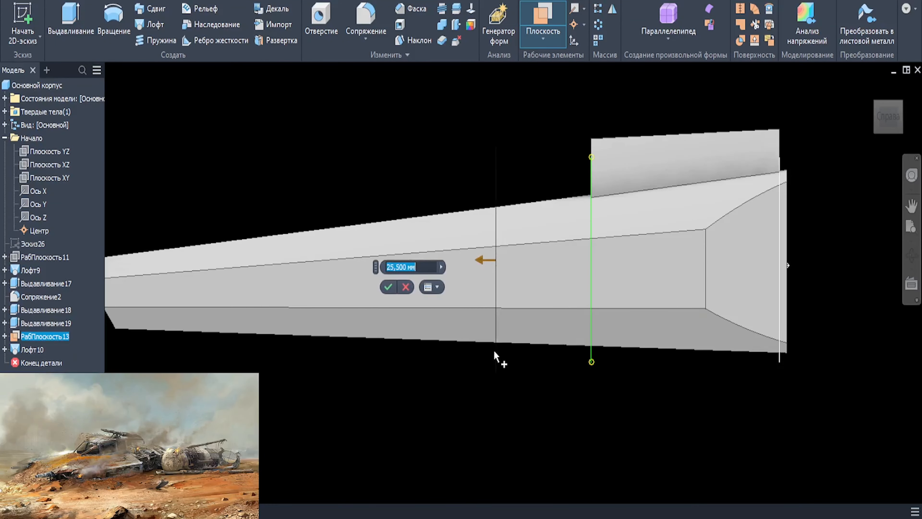
key(Return)
- Sketch a closed trapezoid on the new offset plane, with the view sliced along the sketch plane
mouse_move(454, 189)
shift+middle_down()
mouse_move(500, 178)
mouse_move(450, 204)
shift+middle_up()
click(501, 177)
key(s)
scroll(519, 191, up, 3)
key(F7)
key(l)
click(407, 200)
click(476, 199)
click(517, 324)
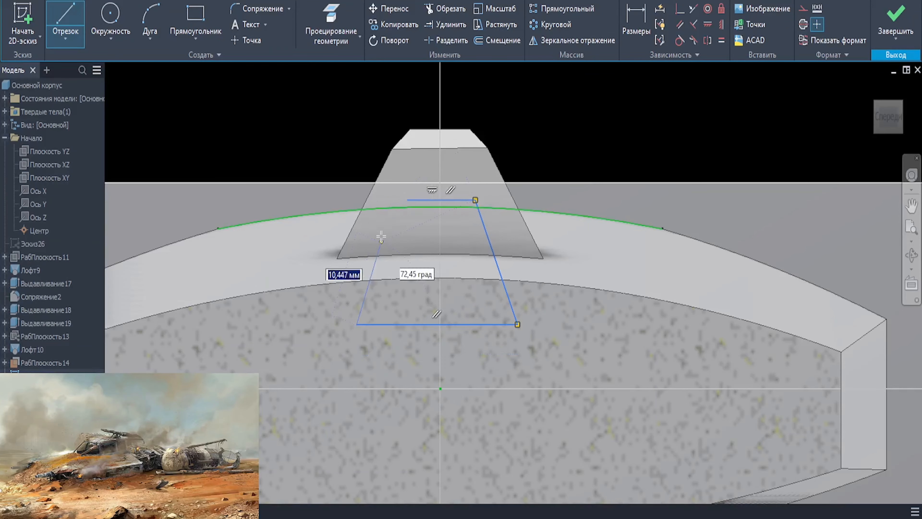
click(357, 324)
click(407, 199)
- Centre the trapezoid on the origin, make its slanted sides parallel to the cabin block's side edges, and finish the sketch
click(440, 388)
middle_drag(447, 391, 459, 389)
click(679, 24)
click(507, 258)
click(529, 202)
click(404, 236)
click(377, 202)
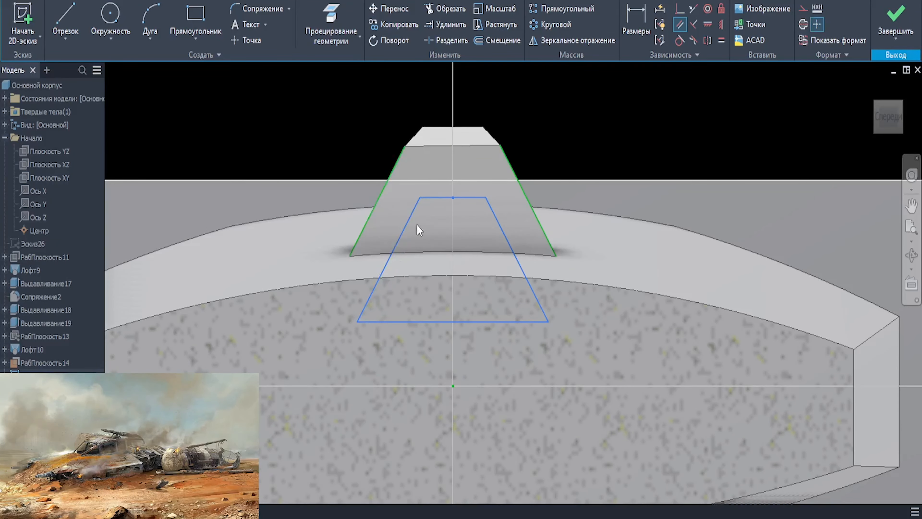
click(438, 197)
key(Escape)
click(895, 22)
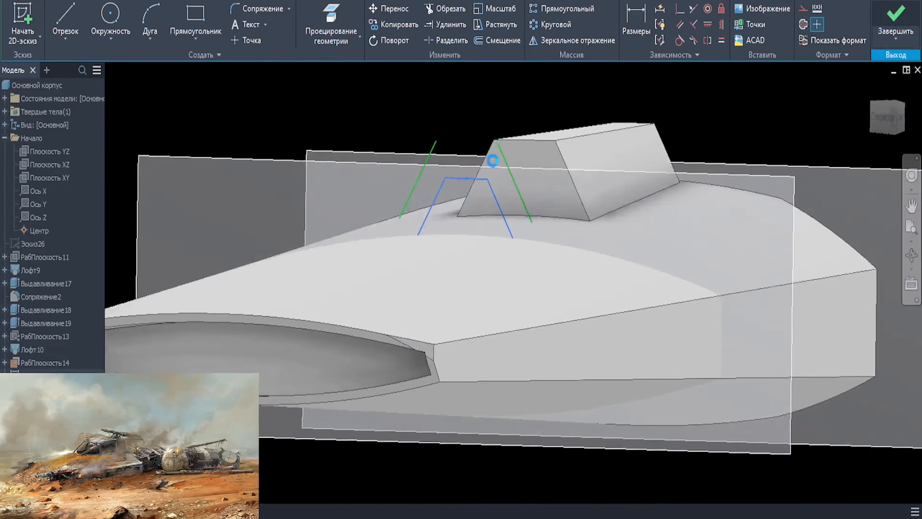
- Loft from the cabin block's front face to the trapezoid sketch to extend the cabin forward
click(155, 25)
click(640, 215)
click(480, 218)
click(288, 244)
click(896, 118)
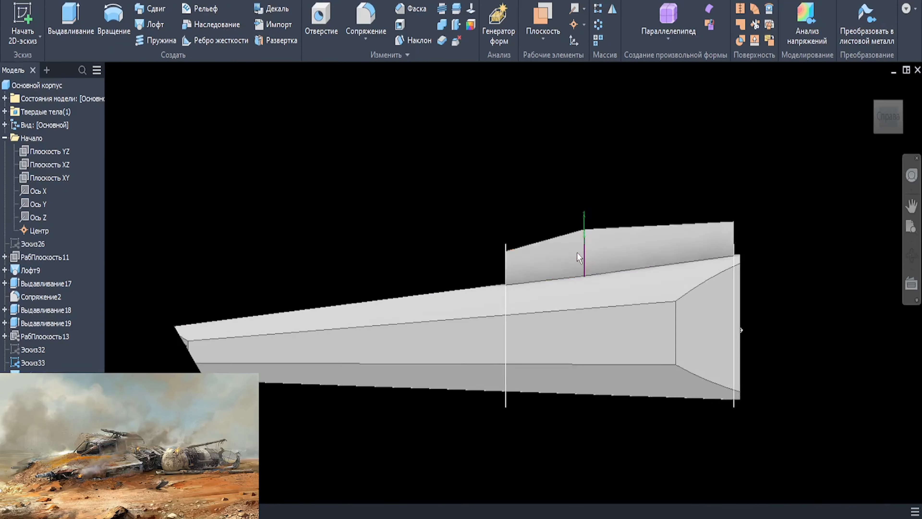
scroll(578, 255, down, 3)
shift+middle_drag(578, 255, 711, 280)
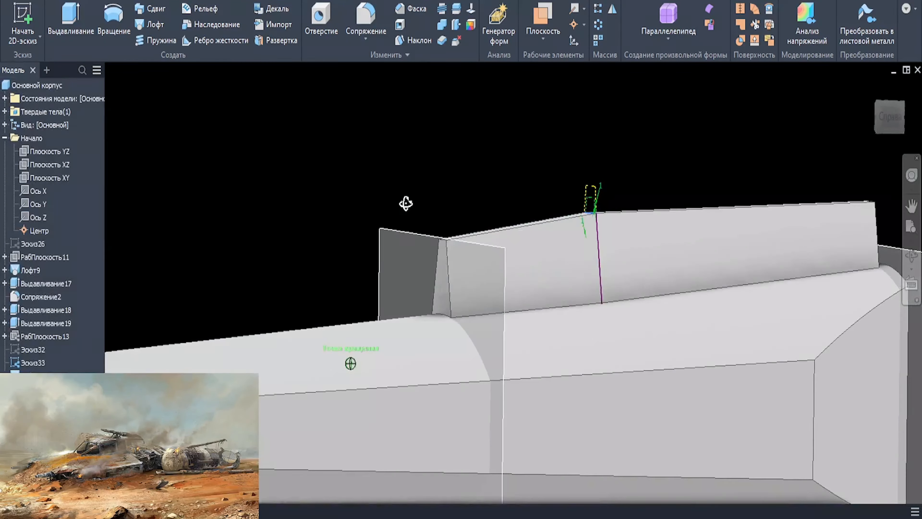
key(Escape)
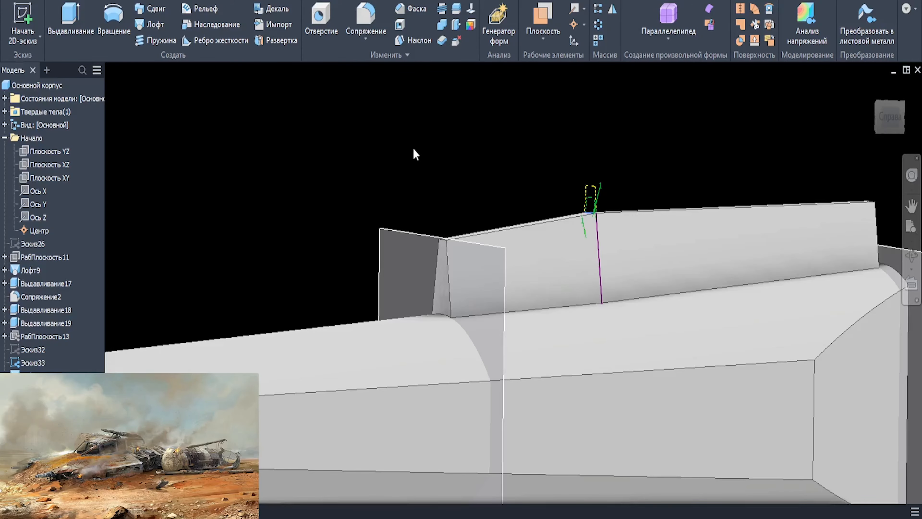
- Extrude the rectangle behind the hull asymmetrically by 18.5 mm and 10.875 mm, and chamfer the block's long edges 5.5 mm
mouse_move(413, 148)
shift+middle_down()
mouse_move(456, 212)
mouse_move(520, 227)
shift+middle_up()
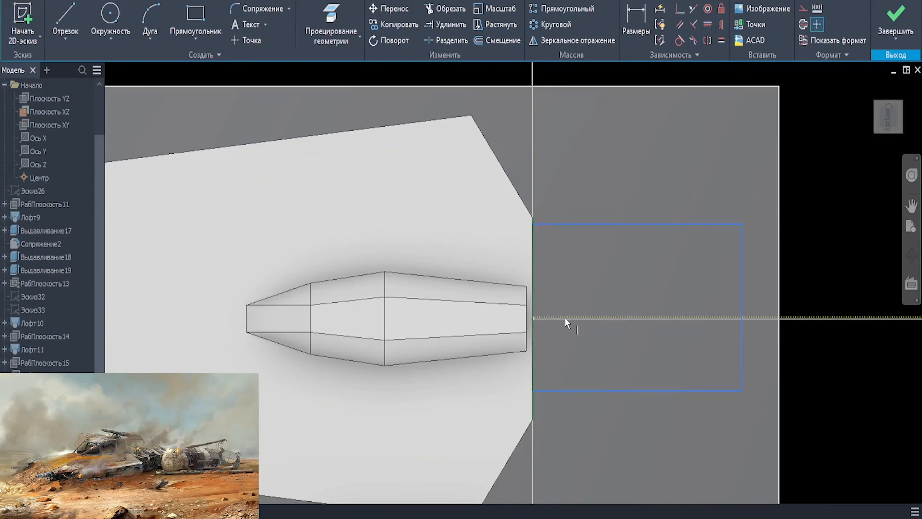
scroll(588, 324, down, 5)
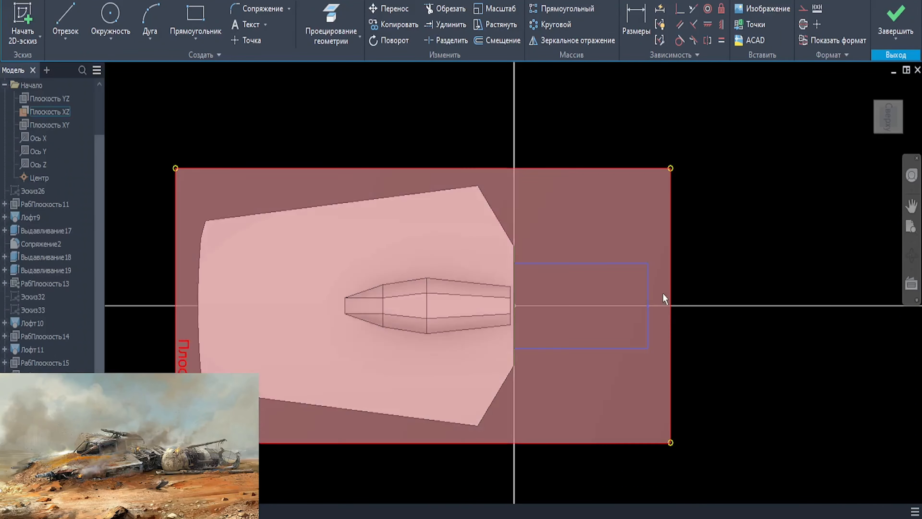
key(e)
click(236, 176)
click(883, 121)
scroll(636, 257, up, 6)
drag(600, 233, 601, 249)
shift+middle_drag(689, 258, 676, 269)
drag(583, 249, 583, 252)
click(585, 474)
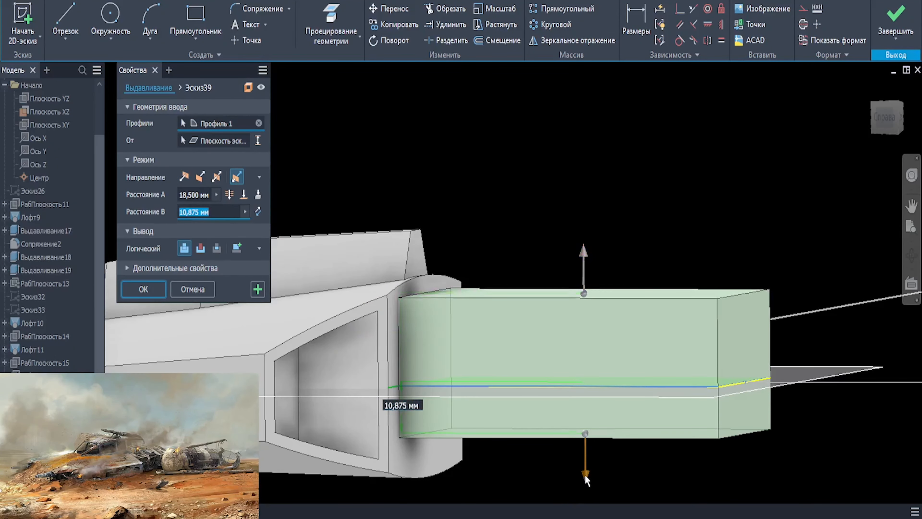
key(F6)
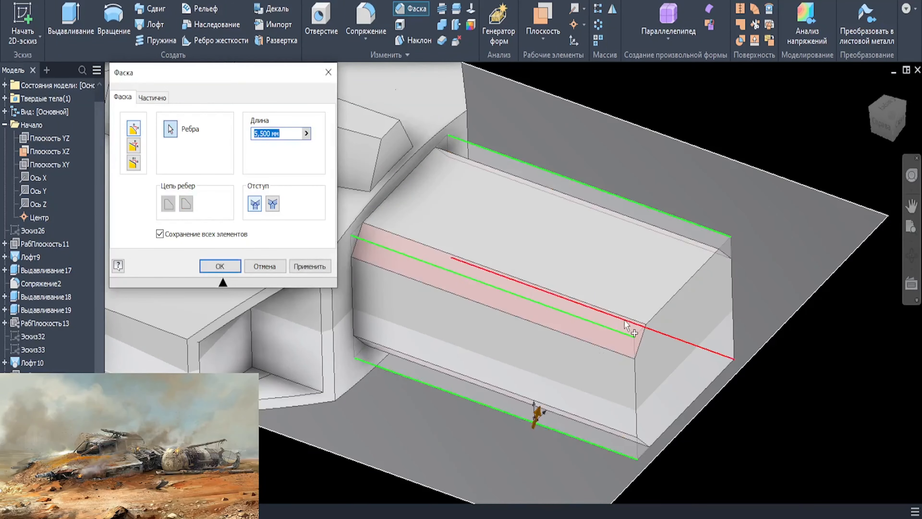
key(Return)
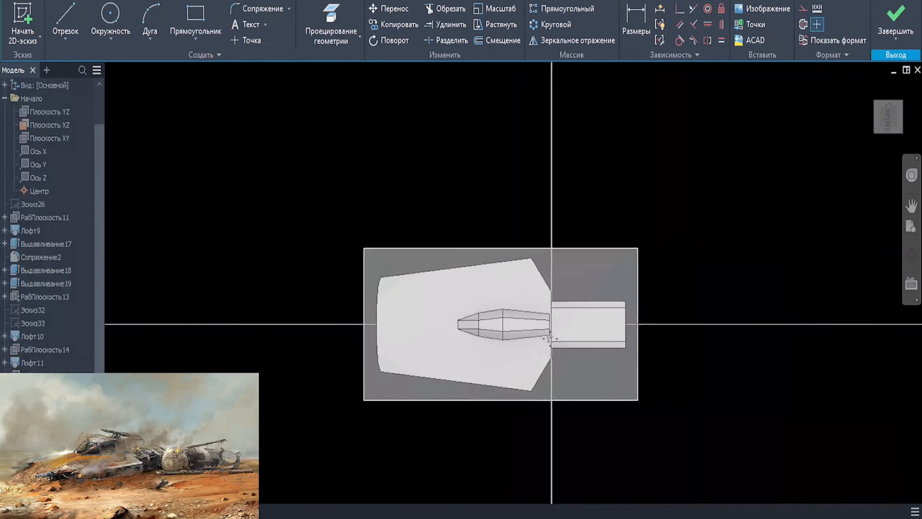
- Sketch a larger rectangle on the XZ plane and attach the midpoint of its near side to the neck block's rear end
scroll(717, 306, up, 4)
click(196, 19)
click(533, 265)
click(780, 418)
click(679, 9)
click(533, 341)
click(543, 340)
middle_drag(721, 350, 652, 339)
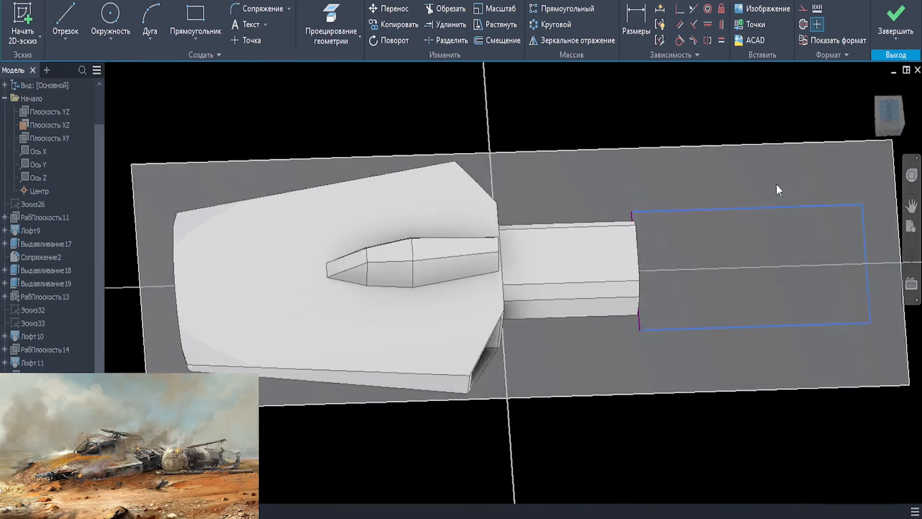
- Dimension the offset between the neck block's side edge and the rectangle's long side as 12 mm
key(d)
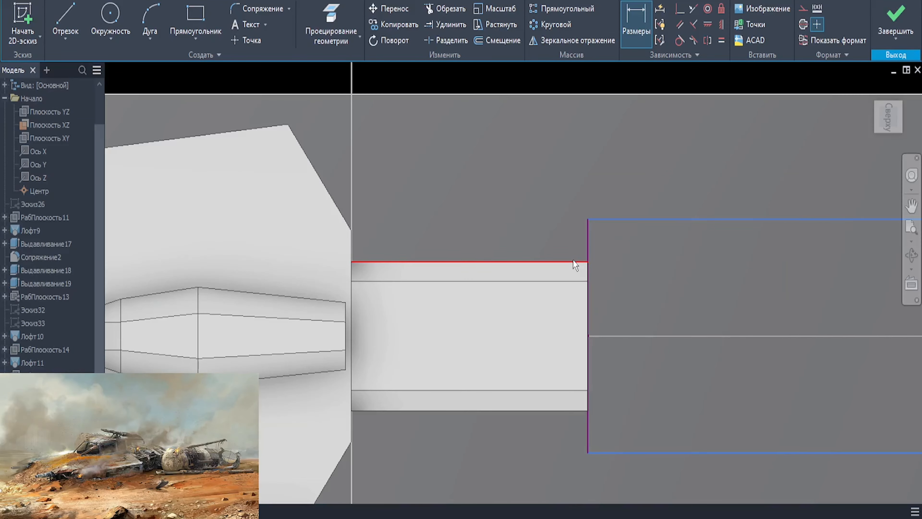
click(566, 261)
click(689, 219)
click(575, 176)
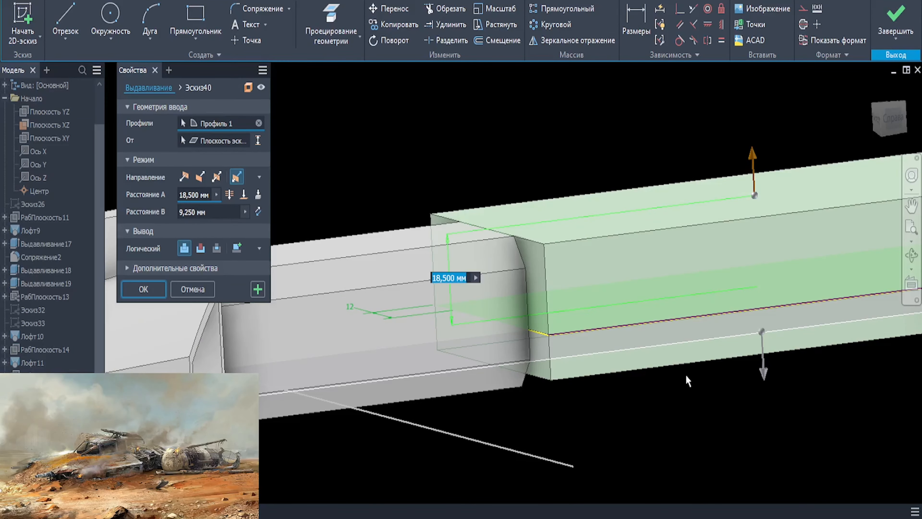
- Extrude the larger rectangle asymmetrically, setting the downward distance to 17 mm
scroll(497, 395, up, 3)
scroll(497, 395, down, 3)
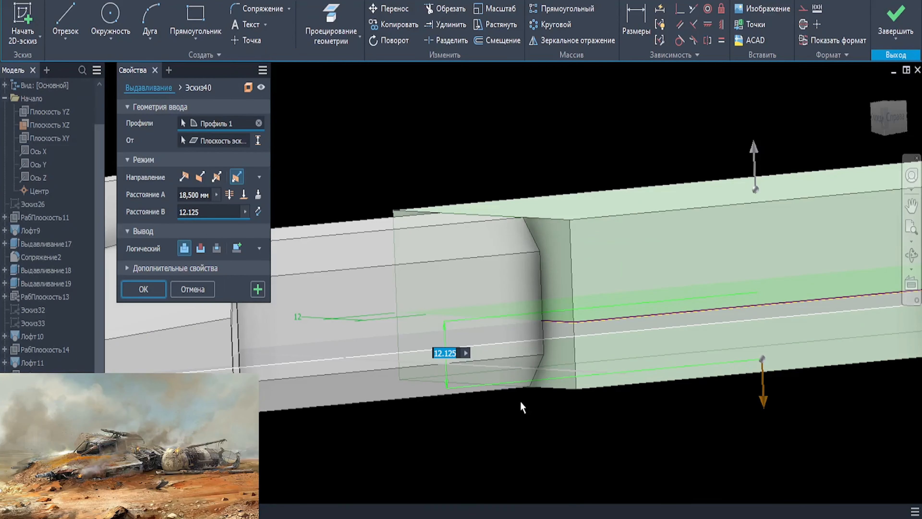
text(15)
key(BackSpace)
text(7)
key(Tab)
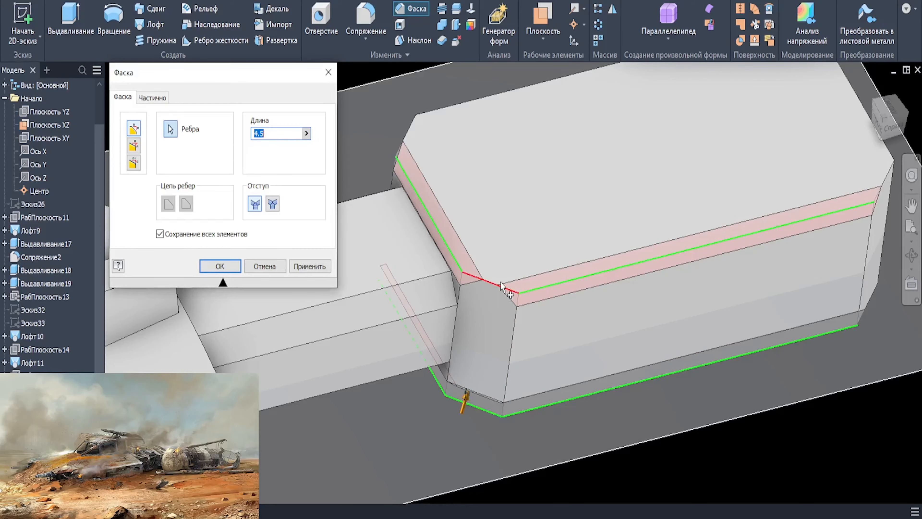
- Chamfer the outer rim edges of the large rear block with a 4.5 mm length
click(489, 282)
click(407, 134)
shift+middle_drag(468, 363, 478, 204)
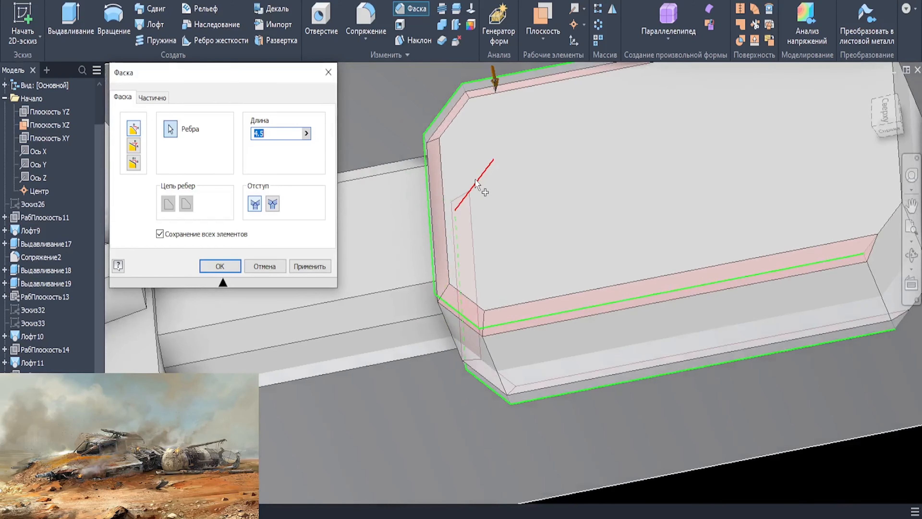
click(477, 182)
middle_drag(690, 182, 453, 251)
click(660, 165)
click(677, 370)
click(688, 245)
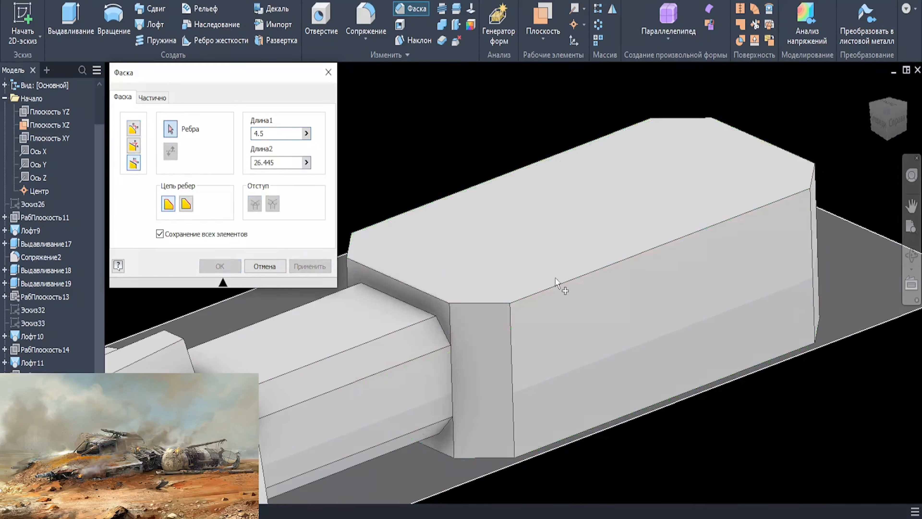
click(551, 283)
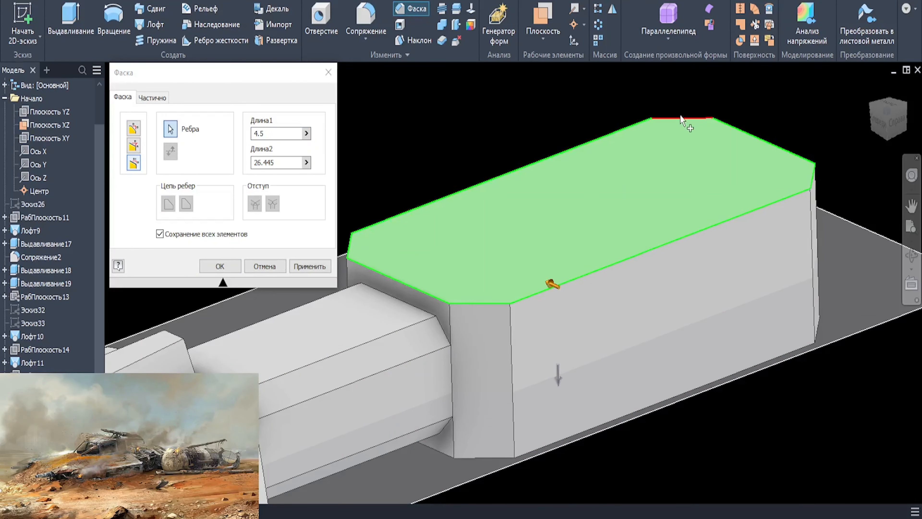
text(4.5)
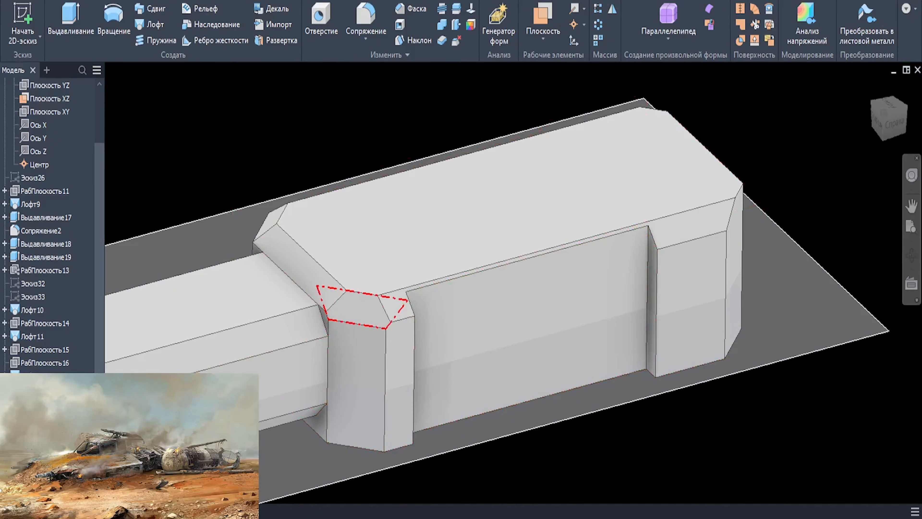
double_click(388, 303)
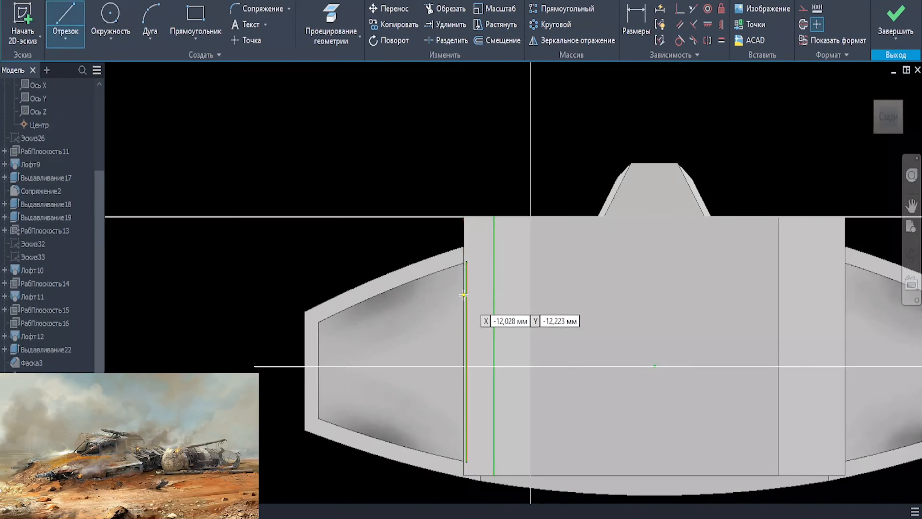
scroll(575, 161, up, 3)
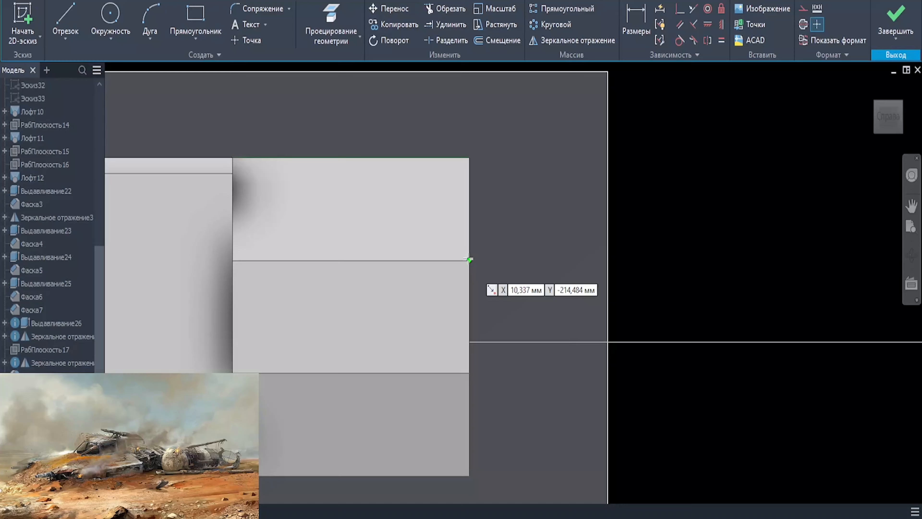
- Draw two slanted lines across the rear upper and lower corners of the tail's side profile
key(Escape)
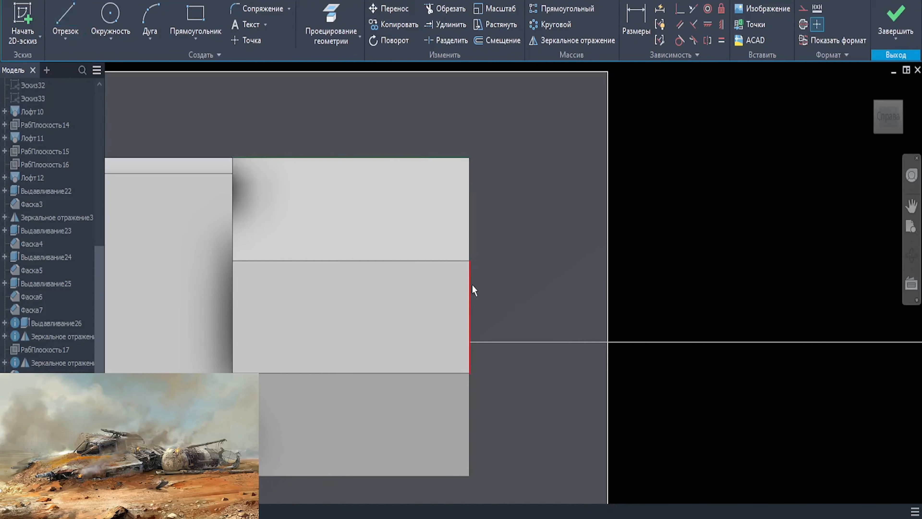
scroll(475, 288, up, 2)
click(509, 266)
key(Escape)
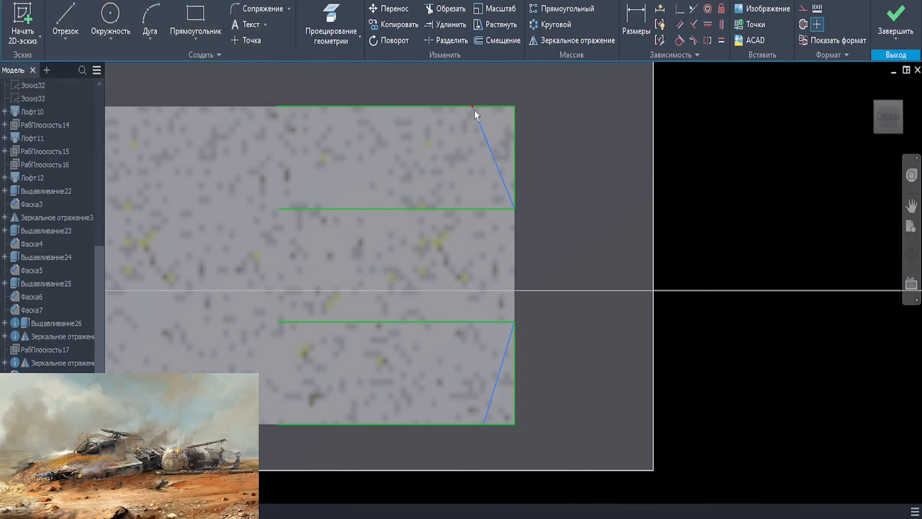
- Try to align the outer endpoints of the two slanted corner lines vertically
click(721, 24)
click(472, 106)
click(484, 423)
key(Escape)
key(l)
click(472, 106)
key(Escape)
- Set the horizontal width of both the upper and lower slanted corner lines to 6 mm
key(d)
click(494, 156)
click(538, 80)
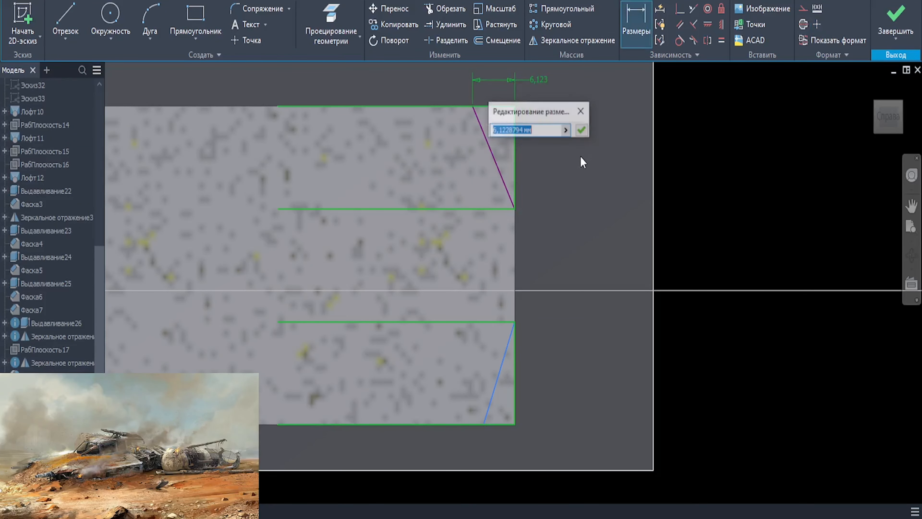
text(6)
key(Return)
click(499, 373)
click(590, 441)
text(6)
key(Return)
key(Escape)
scroll(537, 123, down, 2)
shift+middle_drag(538, 124, 506, 141)
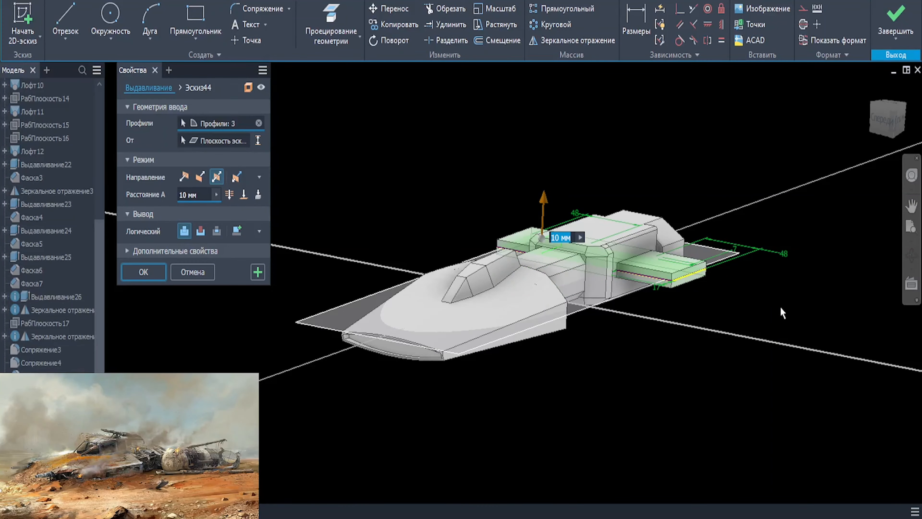
- Extrude the three side arm profiles symmetrically with a total distance of 16.5 mm
scroll(772, 305, up, 3)
drag(342, 145, 342, 135)
text(516,50)
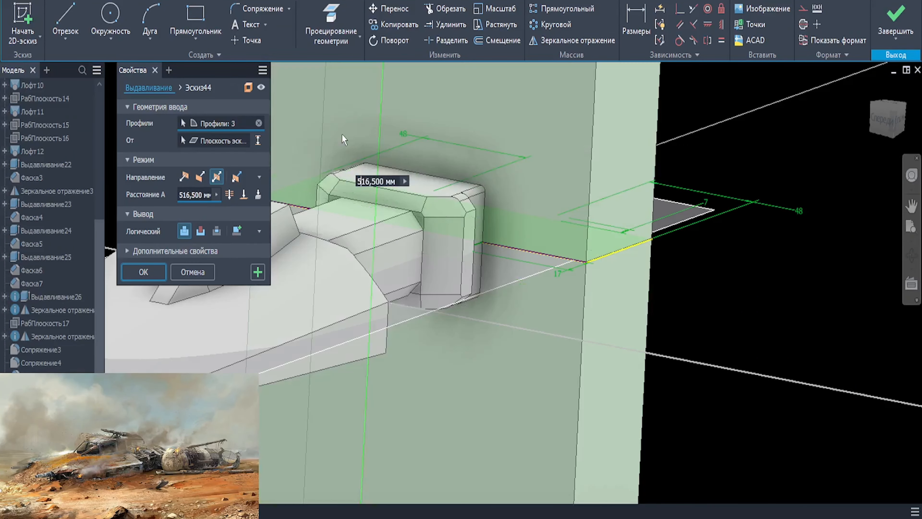
key(BackSpace)
key(Return)
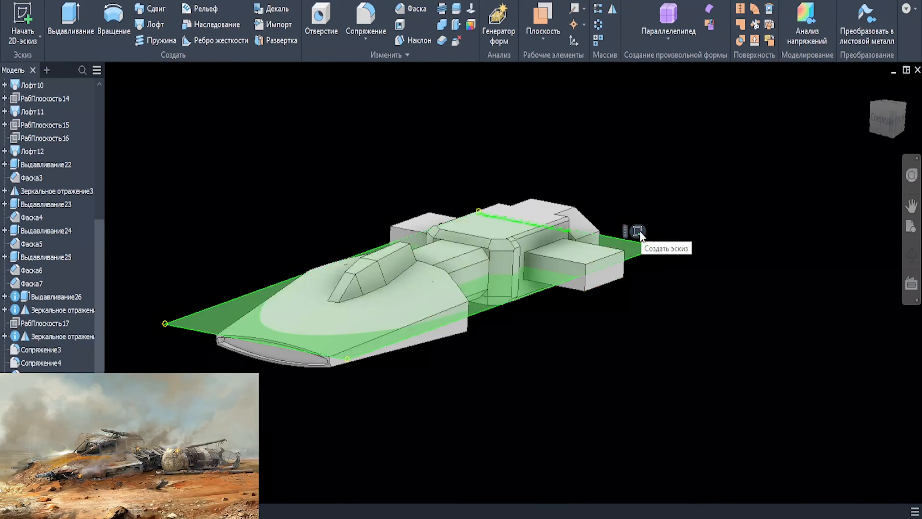
- Start a horizontal plane sketch and draw a long rectangle running lengthwise beyond the end of one side arm
click(638, 233)
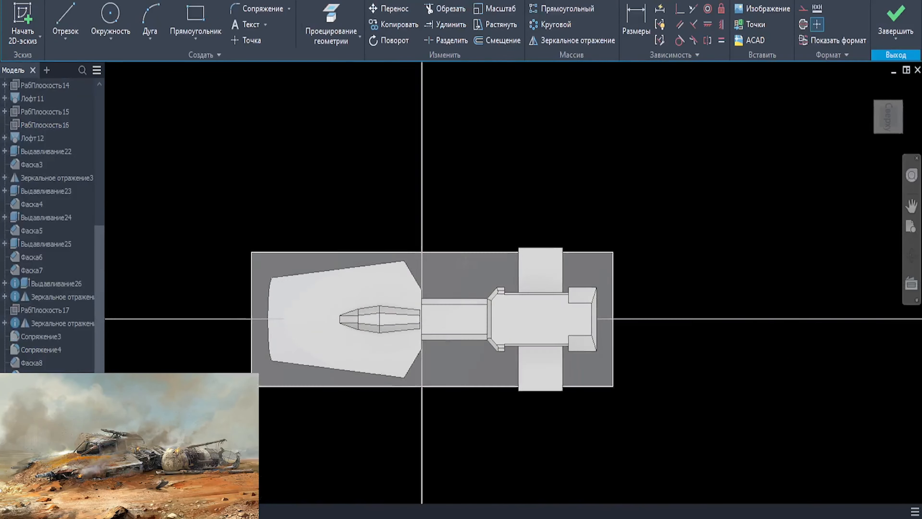
key(r)
click(400, 284)
click(756, 206)
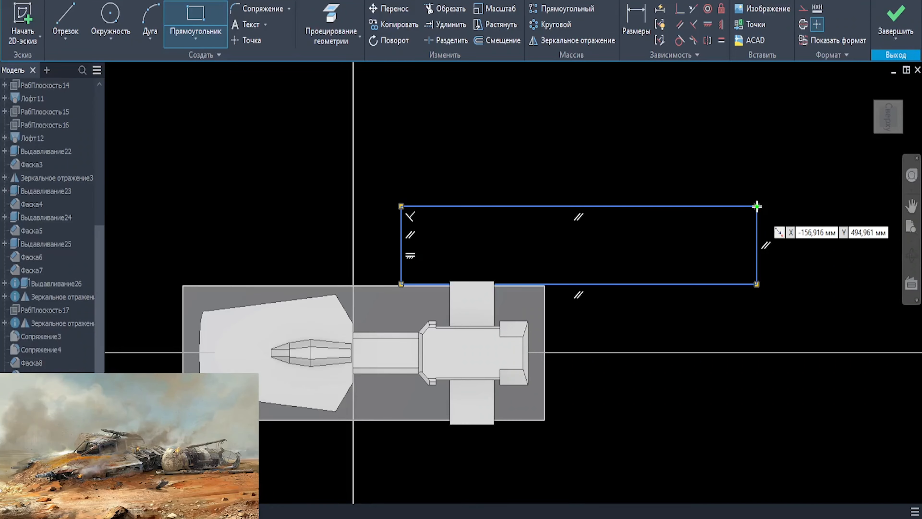
key(Escape)
- Add a driven dimension from the neck's near side corner to the rear body's opposite outer corner
scroll(432, 323, up, 3)
key(d)
scroll(425, 261, up, 8)
key(p)
click(425, 262)
scroll(426, 261, down, 4)
key(d)
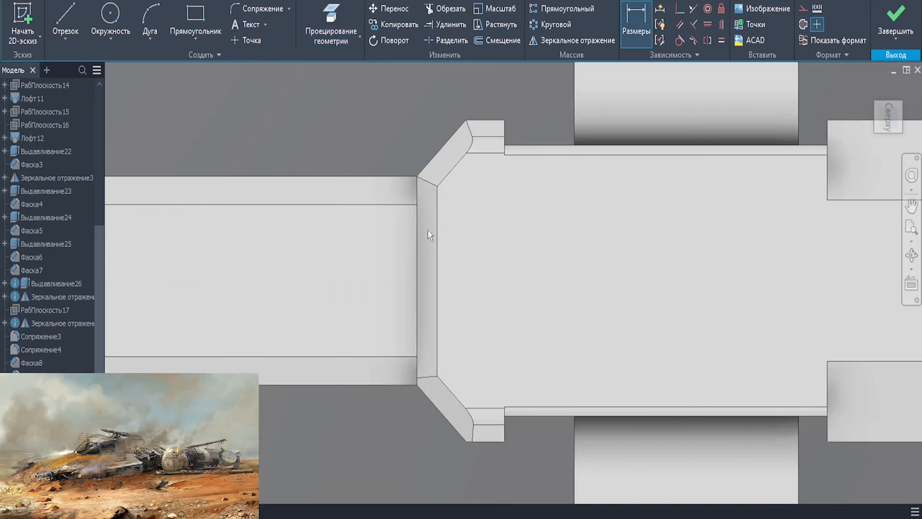
scroll(418, 176, up, 3)
click(418, 177)
scroll(418, 176, down, 5)
click(461, 351)
click(431, 401)
key(Return)
key(Escape)
scroll(434, 438, down, 3)
middle_drag(479, 69, 451, 240)
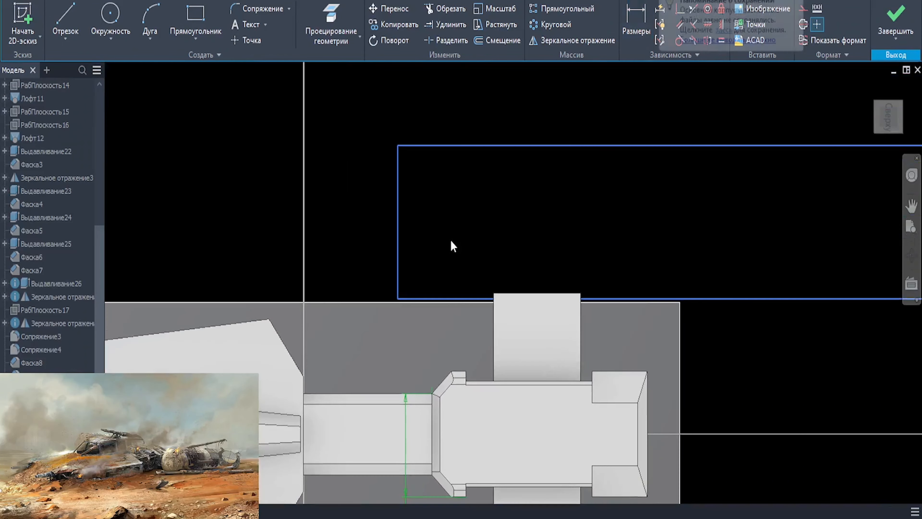
- Set the long rectangle's short side equal to the driven dimension on the body, 56.261 mm
key(d)
click(397, 209)
click(354, 100)
click(406, 432)
key(Return)
scroll(518, 291, down, 5)
scroll(477, 272, up, 1)
drag(796, 244, 704, 243)
scroll(605, 264, up, 1)
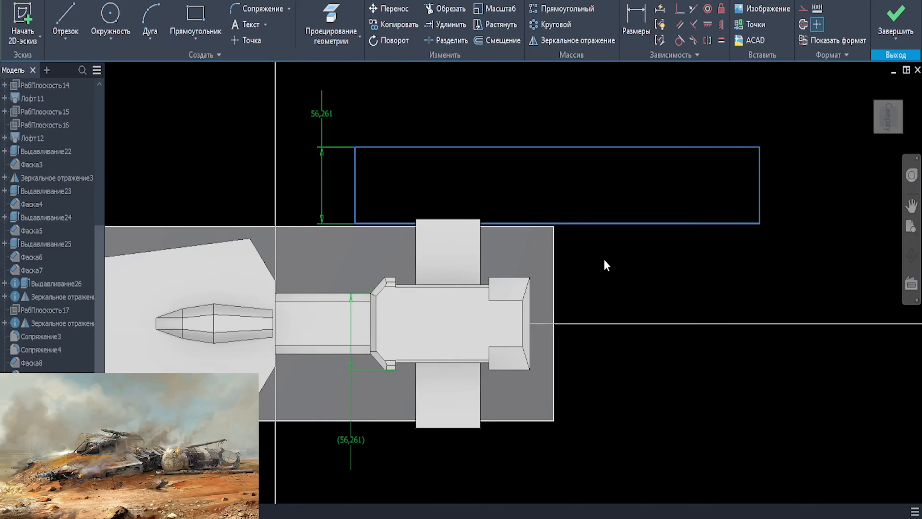
- Draw a lengthwise centre line joining the midpoints of the long rectangle's short sides
key(l)
click(354, 186)
click(760, 185)
- Set the long rectangle's length to 342 mm
key(d)
click(566, 147)
click(518, 112)
text(342)
key(Return)
- Draw a circle centred on the centre line at the rectangle's front end, fitted against the rectangle's sides
key(c)
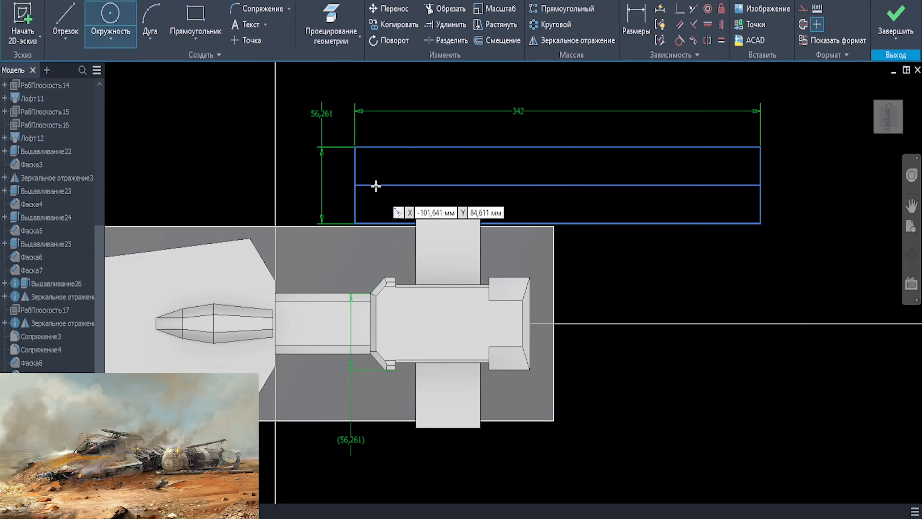
click(381, 185)
click(345, 178)
drag(343, 175, 352, 172)
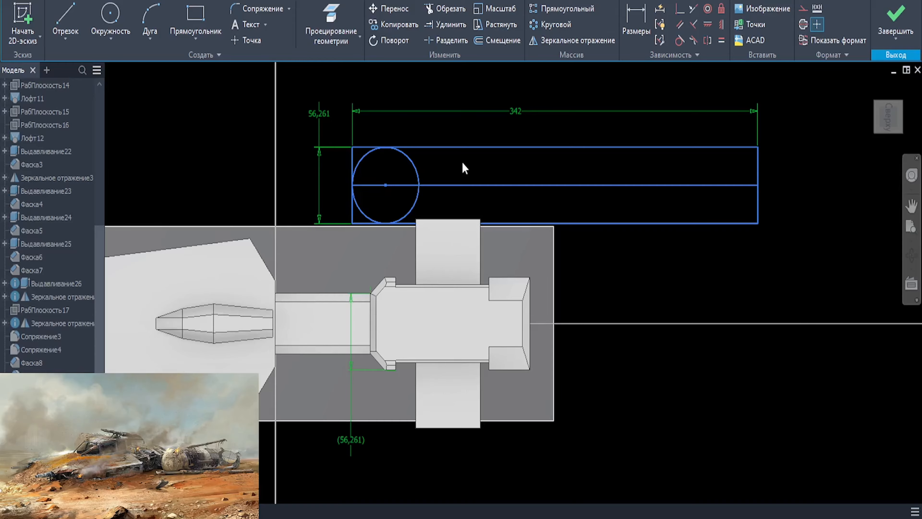
- Revolve half of the long rectangle and the front quarter circle a full 360 degrees around the centre line to form the engine nacelle
key(r)
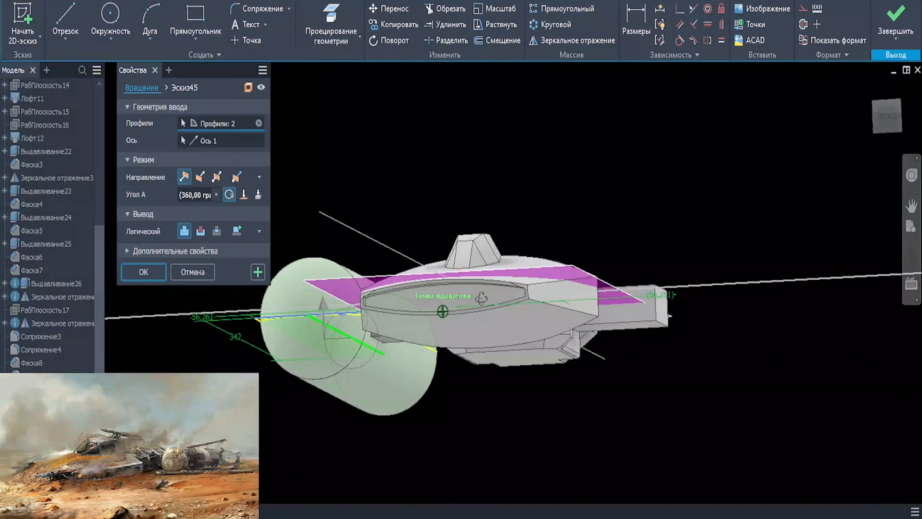
shift+middle_drag(481, 299, 386, 278)
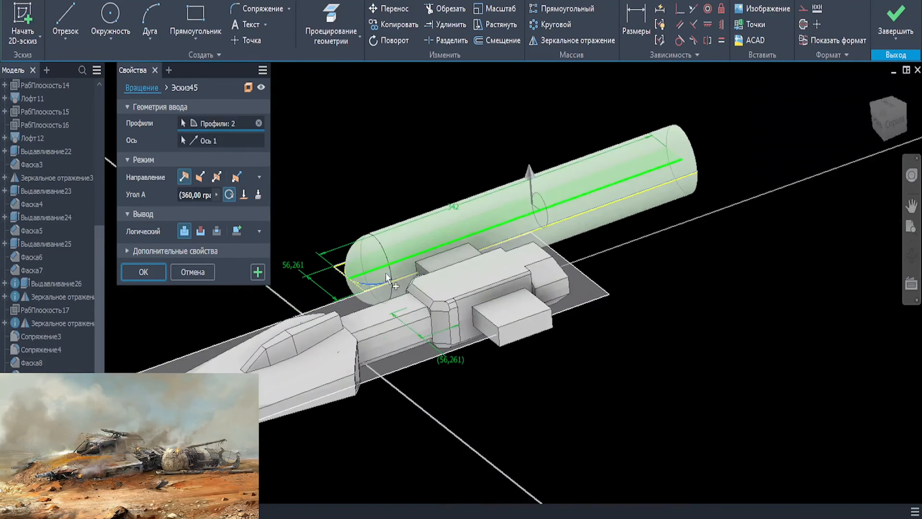
click(144, 272)
- Mirror the revolved nacelle to the opposite side of the hull about the hull's mid-plane
click(612, 9)
click(418, 254)
click(250, 108)
click(220, 193)
- In a new sketch on the horizontal mid-plane, slice the model view and project the mirrored nacelle's long edges and the body's rear edge
click(590, 281)
click(599, 268)
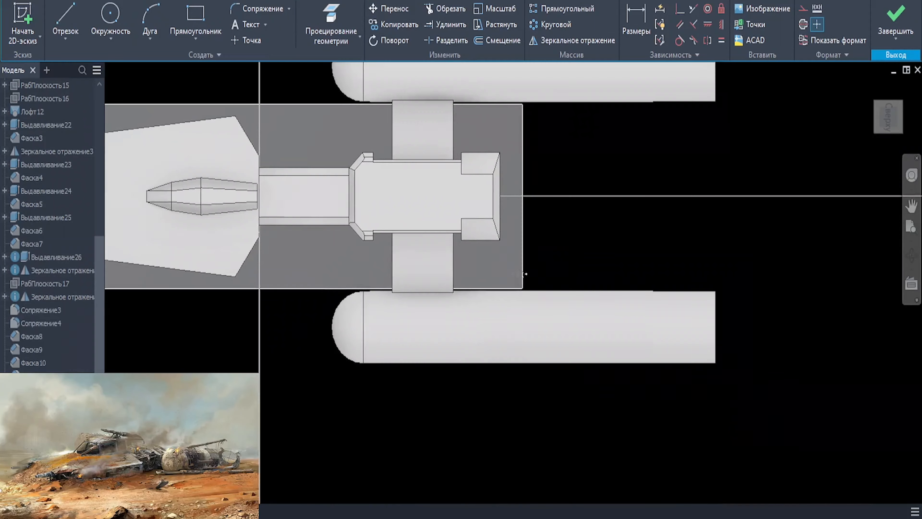
click(331, 24)
click(595, 290)
click(602, 365)
key(F7)
click(471, 173)
key(l)
click(440, 287)
click(704, 288)
key(Escape)
- Draw a rectangle over the nacelle's rear half, reaching past both long edges, and shift its two end sides slightly rearward
middle_drag(576, 414, 523, 288)
scroll(522, 288, up, 3)
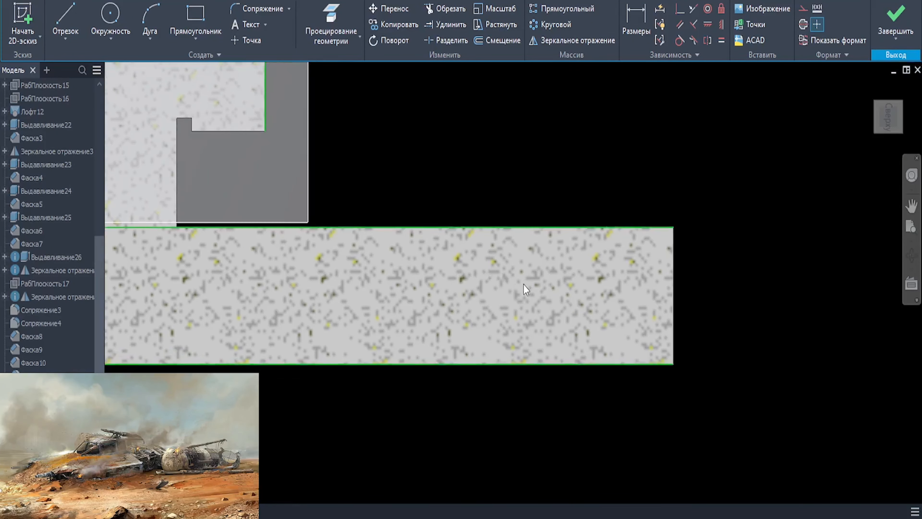
key(r)
click(610, 205)
click(242, 371)
key(Escape)
middle_drag(312, 337, 487, 331)
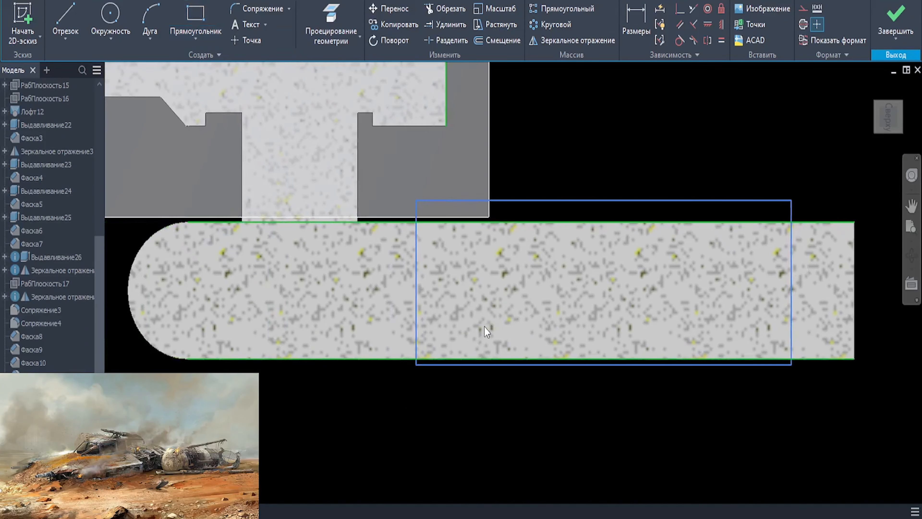
drag(791, 251, 806, 254)
drag(416, 259, 426, 261)
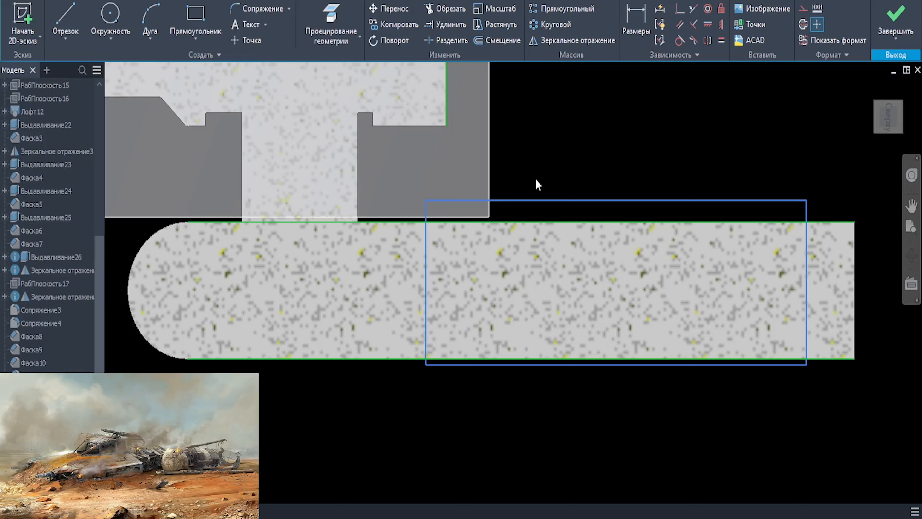
scroll(537, 218, up, 5)
click(446, 25)
key(Escape)
- Draw a stepped six-segment recess profile from the vertical end line of the sloped nozzle outline down to the nacelle axis
scroll(552, 200, down, 3)
scroll(560, 268, up, 6)
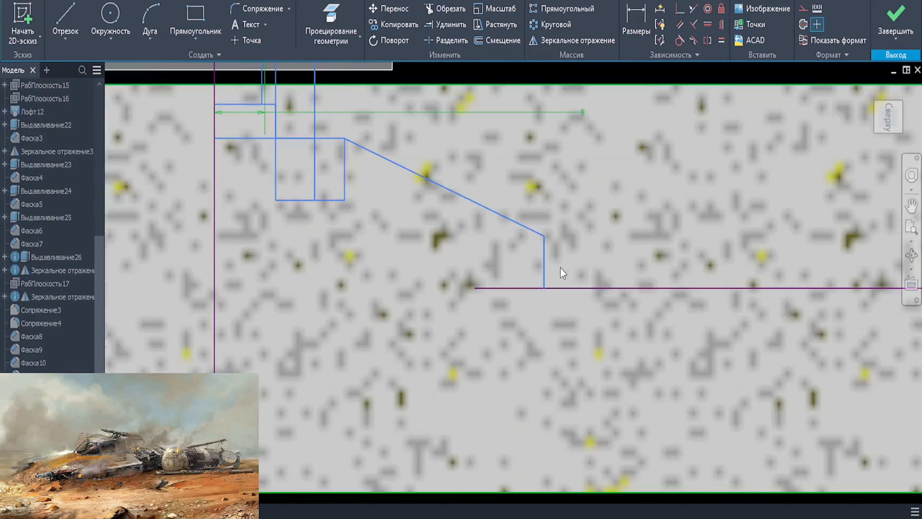
key(l)
click(537, 237)
click(422, 237)
click(422, 268)
click(486, 267)
click(486, 291)
click(450, 290)
click(450, 318)
key(Escape)
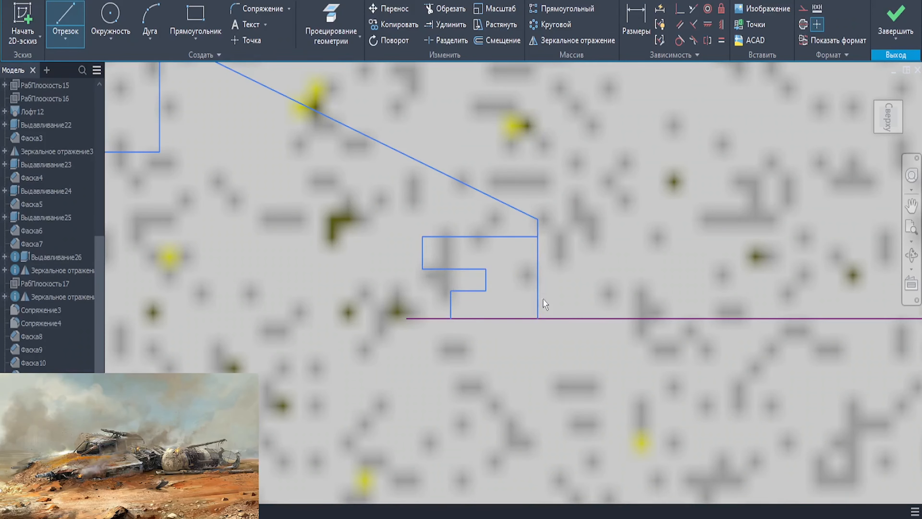
- Revolve the nozzle profile regions around the nacelle axis to form the hollow-ended exhaust cone
scroll(542, 298, down, 8)
mouse_move(542, 298)
shift+middle_down()
mouse_move(634, 302)
mouse_move(607, 336)
mouse_move(617, 345)
shift+middle_up()
key(r)
scroll(646, 296, up, 8)
click(646, 287)
click(585, 309)
click(463, 282)
scroll(635, 331, down, 5)
click(662, 249)
click(576, 277)
scroll(601, 280, up, 5)
click(573, 292)
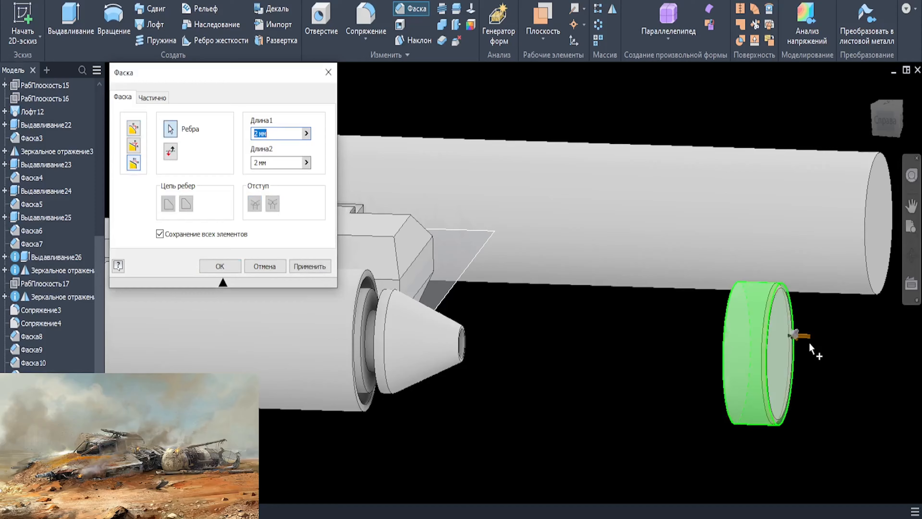
- Chamfer the outer edge of the separate disc behind the nacelle with lengths of 20 mm and 7 mm
scroll(799, 363, up, 5)
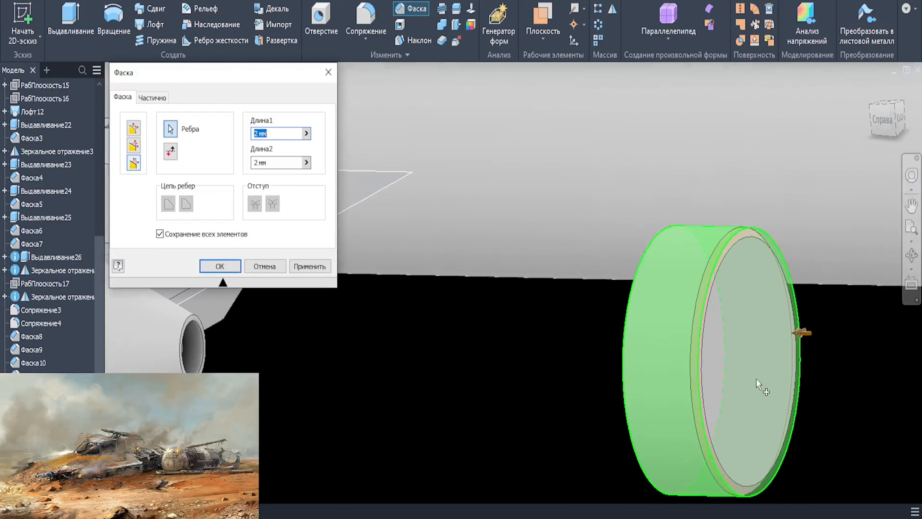
text(20)
key(Tab)
text(7)
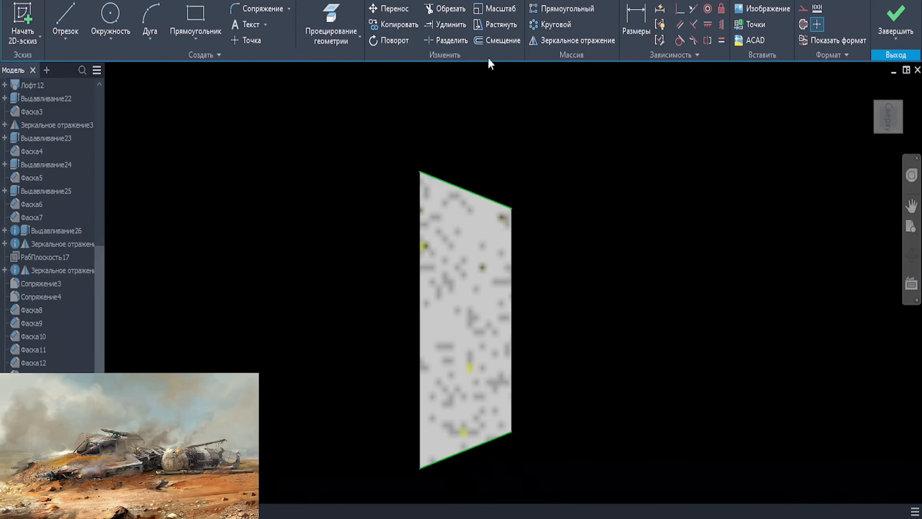
- Offset the two slanted edges of the chamfered disc's section inward by 1.5 mm each
click(497, 40)
click(472, 198)
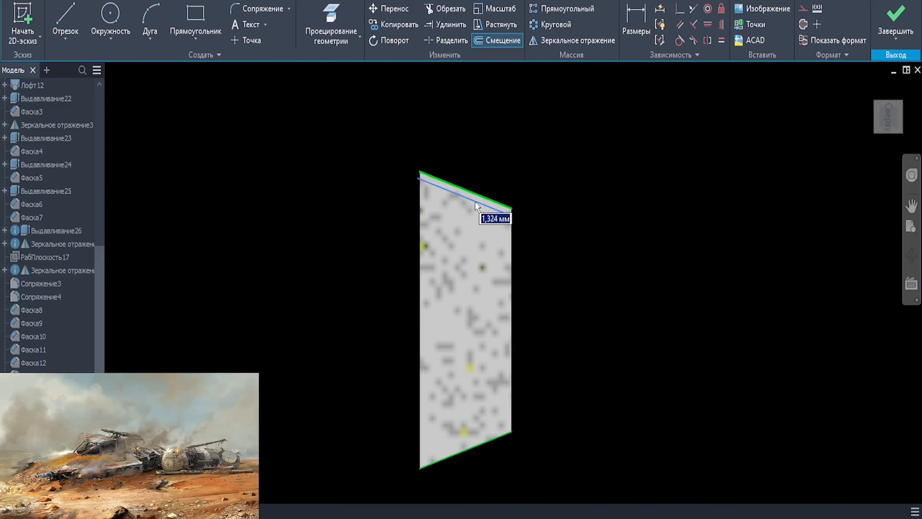
text(1,5)
key(Return)
click(480, 444)
text(1,5)
key(Return)
- Project the disc section's shorter vertical edge into the sketch and extend the lower offset line
click(331, 23)
click(512, 291)
click(446, 25)
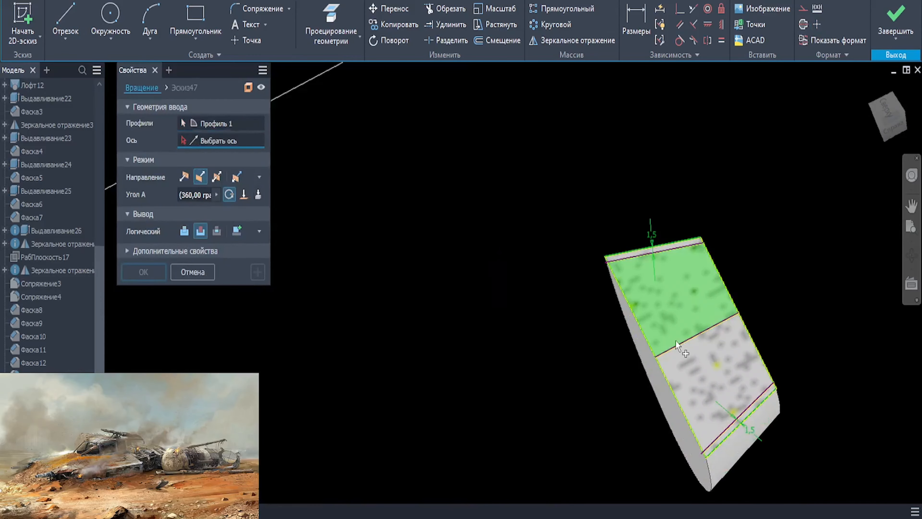
click(137, 270)
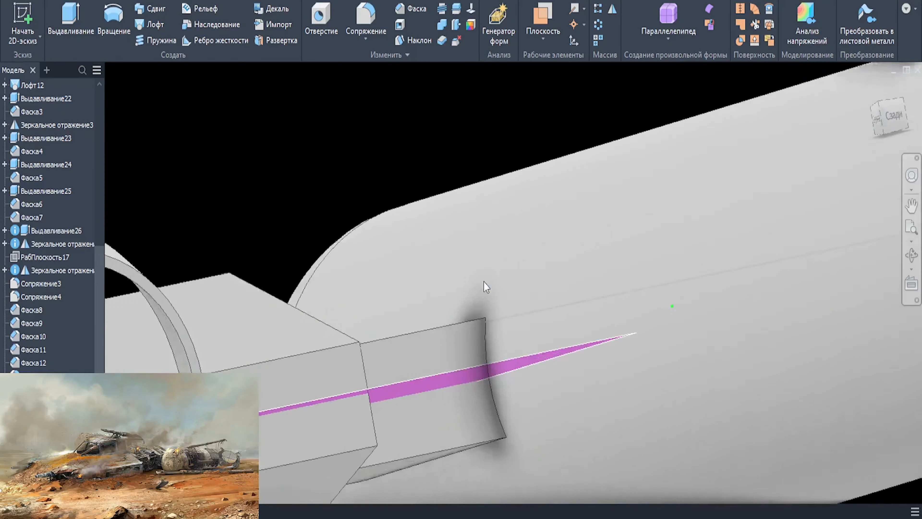
- Project the ring's two slanted edges and its longer vertical edge into the side-view sketch
click(251, 90)
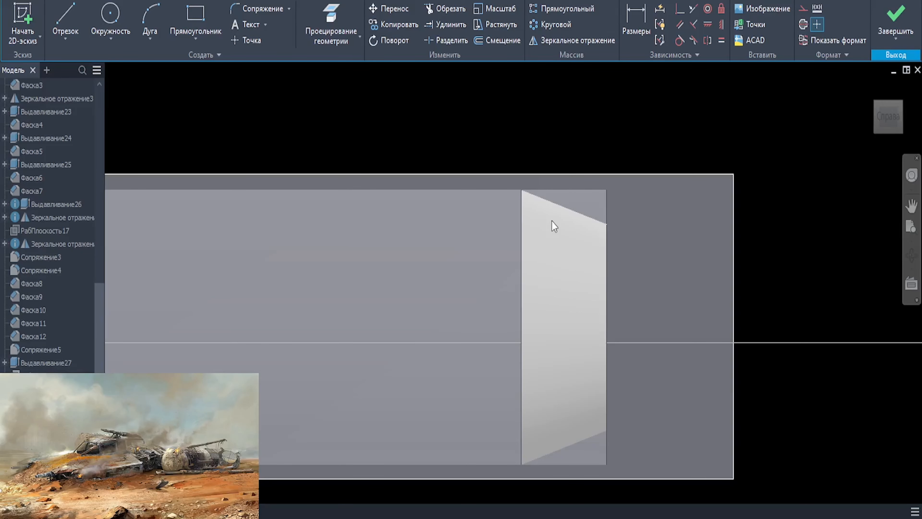
key(p)
click(537, 205)
click(521, 232)
click(544, 447)
- Draw a shallow three-point arc bulging outward from the projected longer vertical edge, and move the vertical line inside the ring towards the narrower end
scroll(593, 407, up, 3)
click(149, 18)
click(481, 79)
click(481, 485)
click(457, 282)
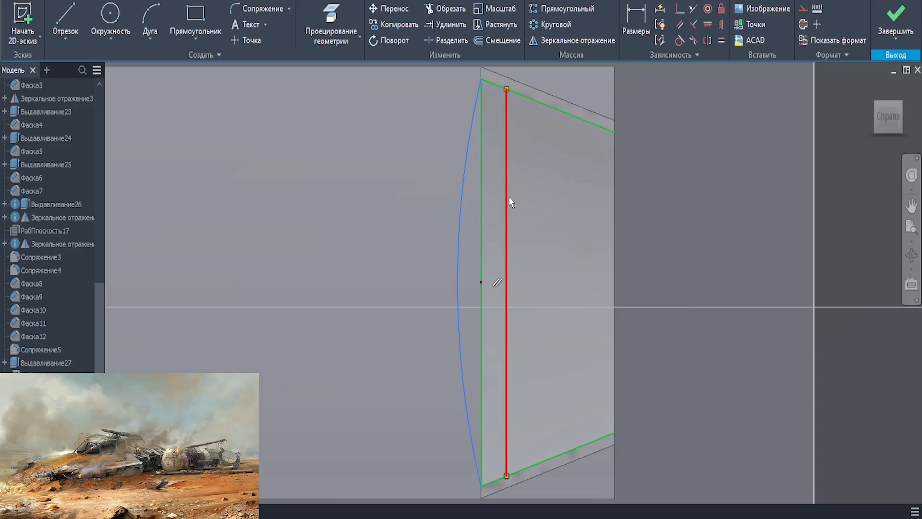
drag(511, 182, 525, 215)
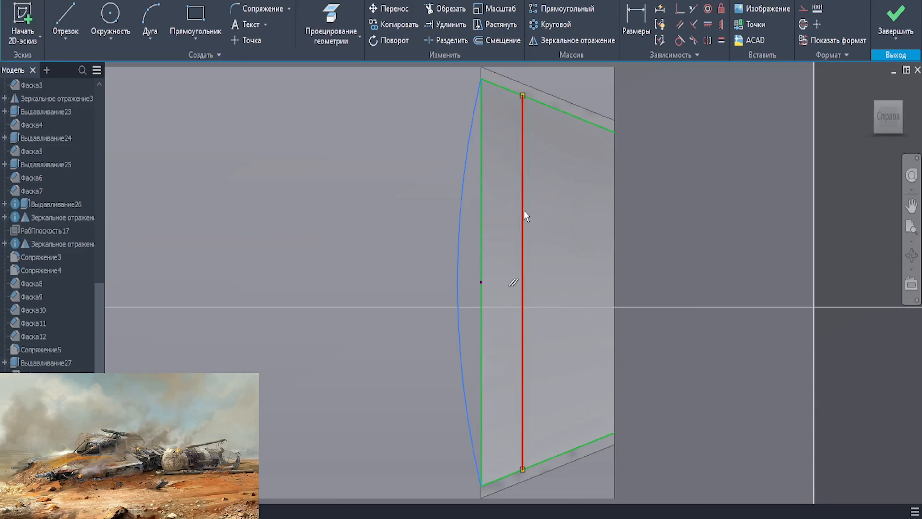